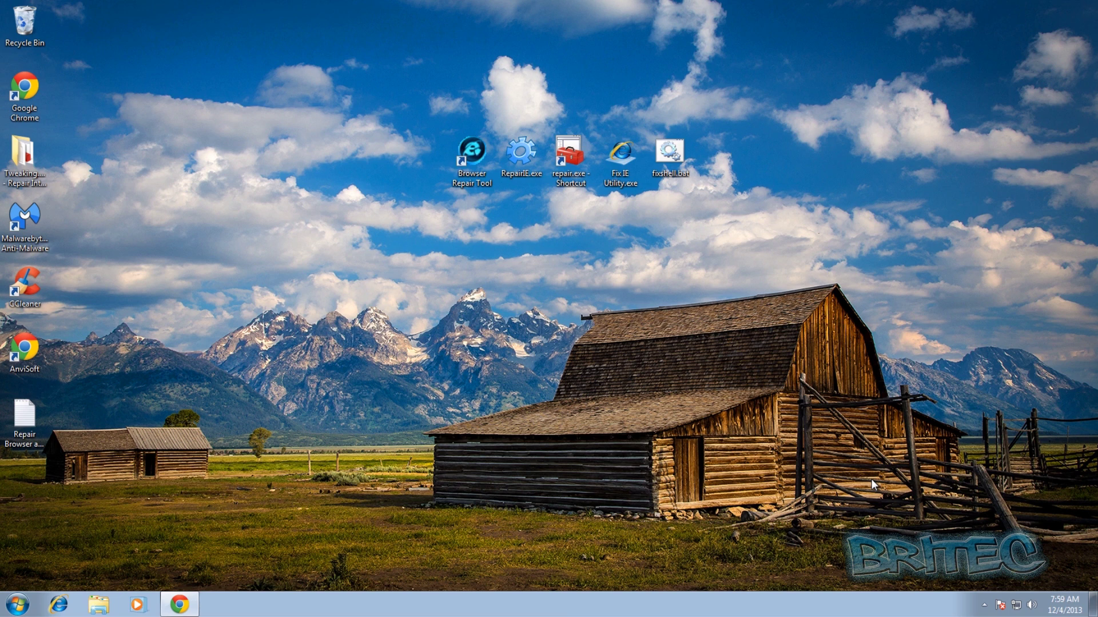
Bring Chrome back up on the Anvi Browser Repair Tool V1.0 Free download page.
left_click(179, 605)
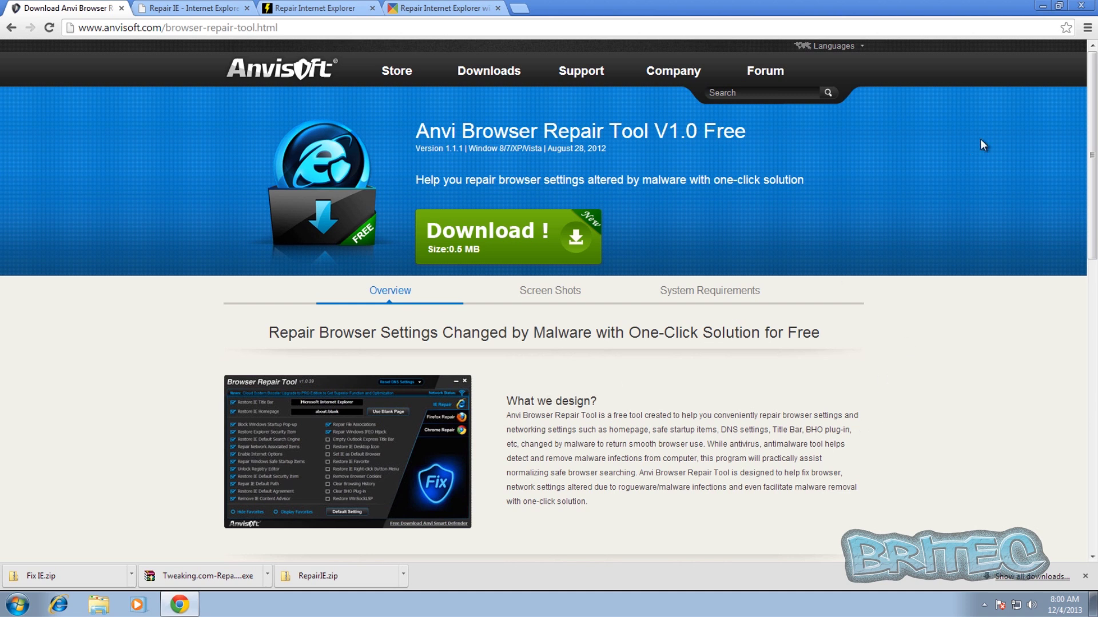
Minimize Chrome to reveal the desktop with the repair tool shortcuts.
left_click(1043, 6)
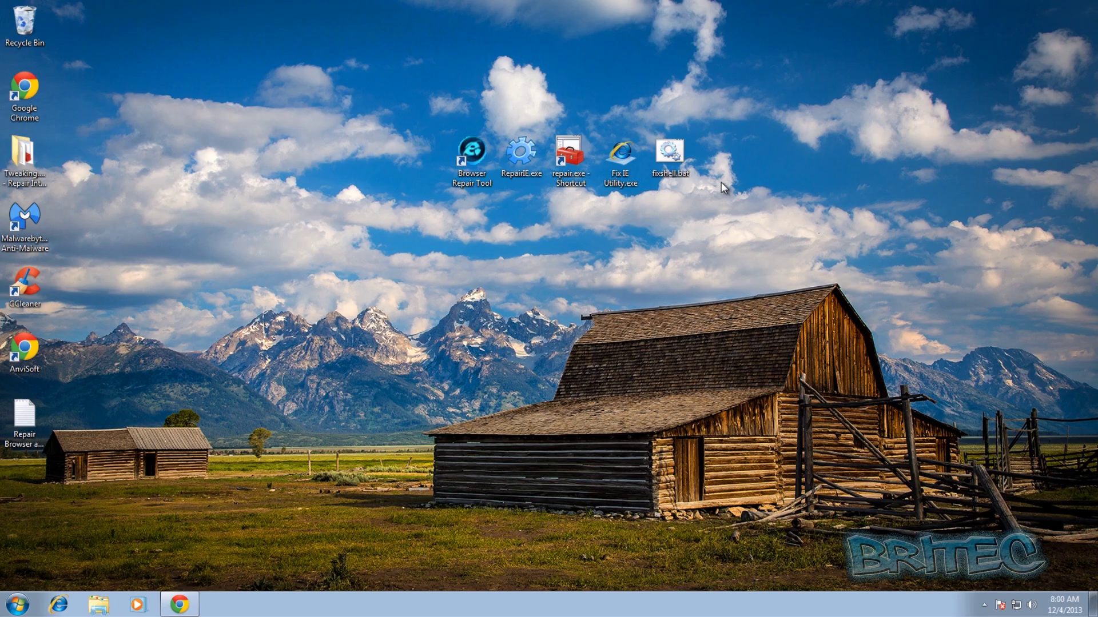
Launch Anvi Browser Repair Tool, keep DNS at Reset DNS Settings, and try Firefox Repair.
double_click(474, 152)
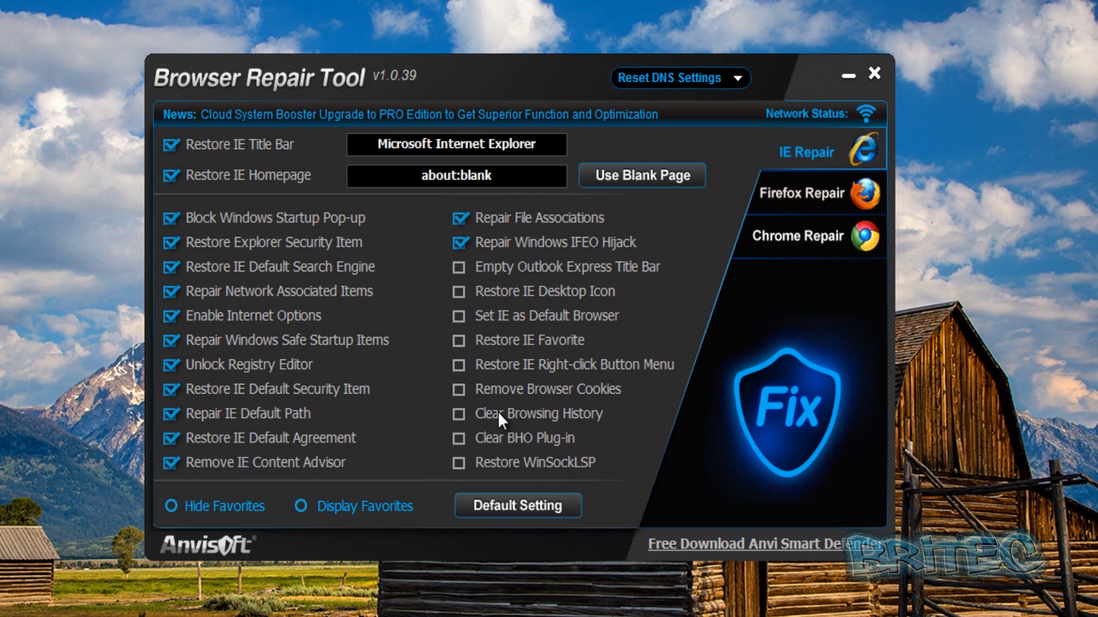
left_click(733, 80)
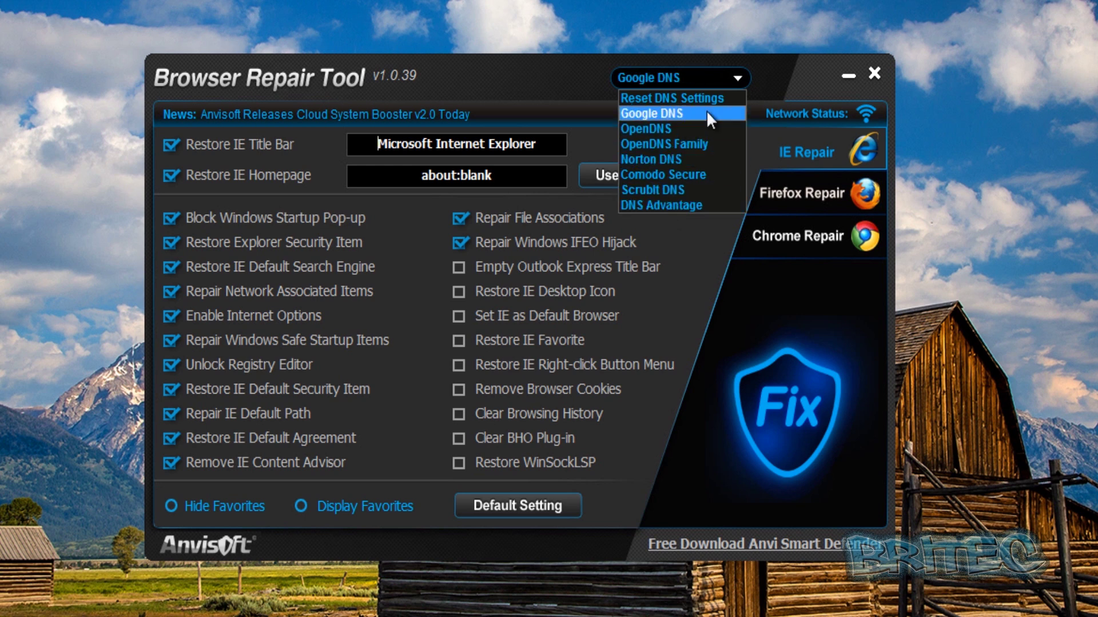
left_click(737, 78)
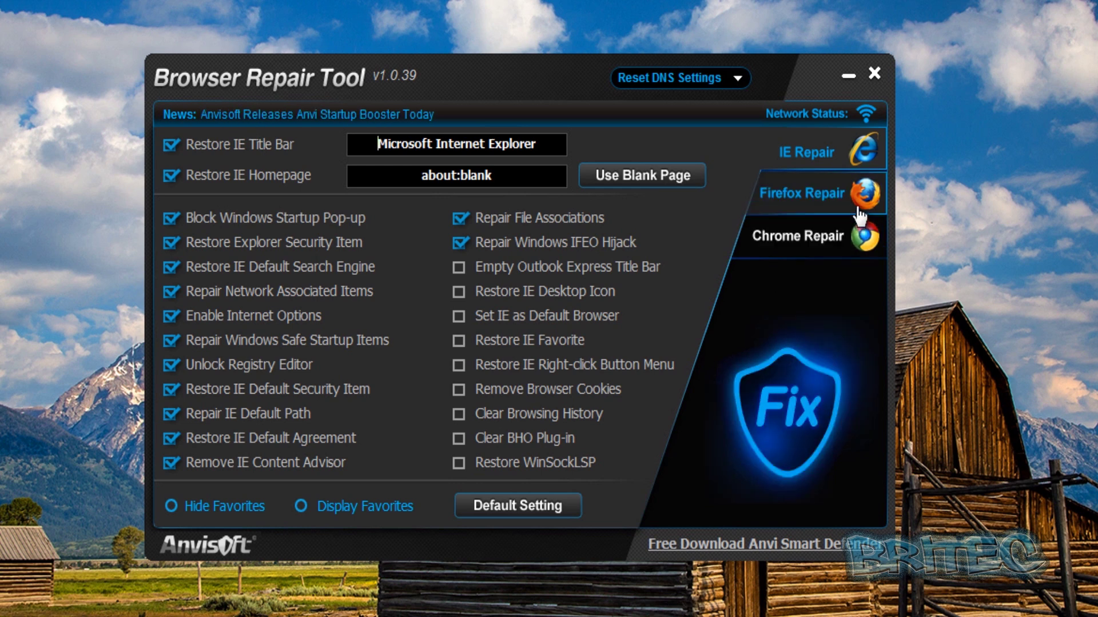
left_click(806, 213)
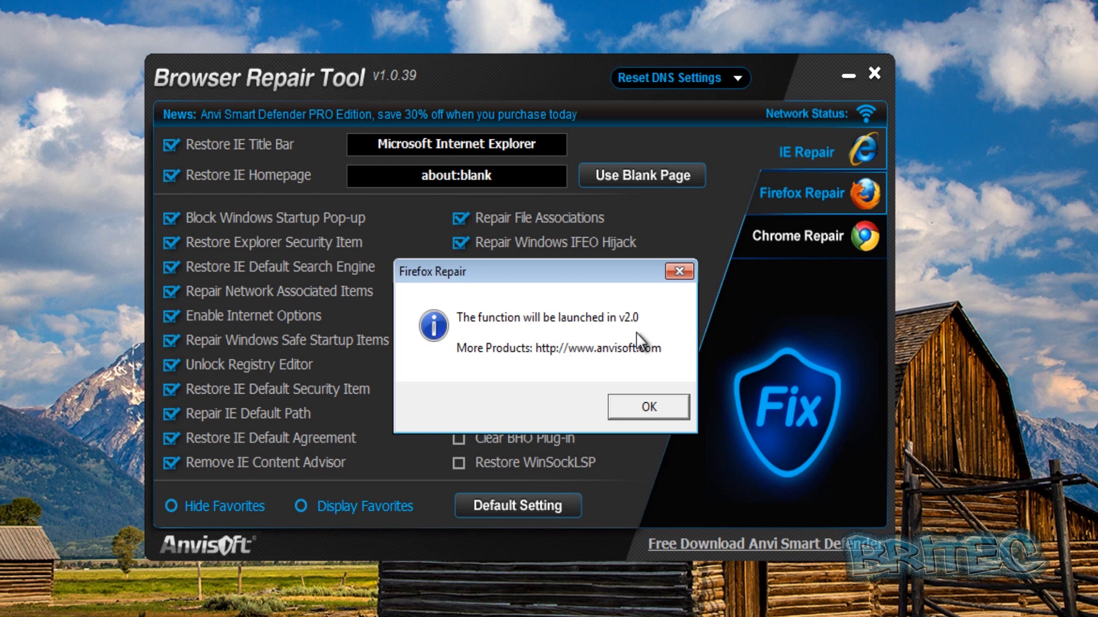
left_click(643, 410)
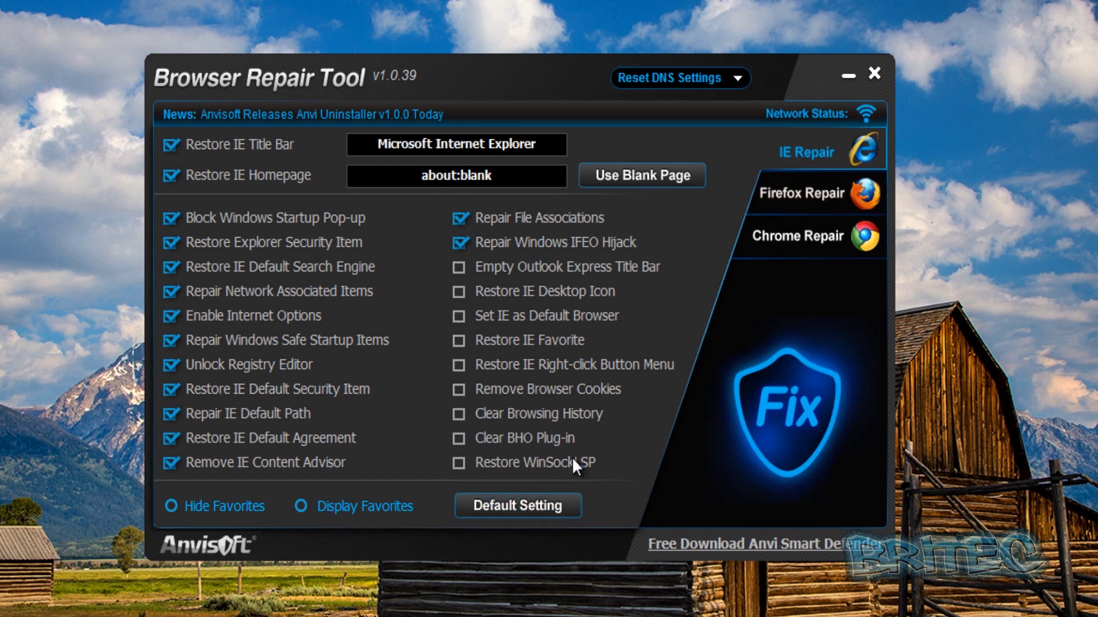
left_click(873, 73)
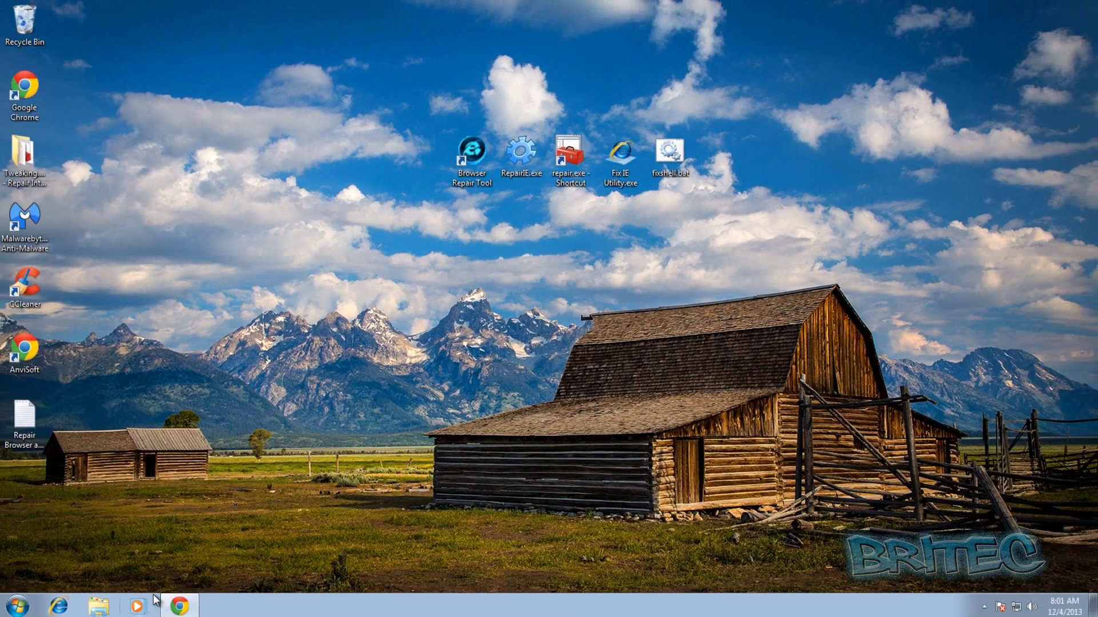
Review the Repair IE page on repairie.com in Chrome, then minimize Chrome again.
left_click(179, 606)
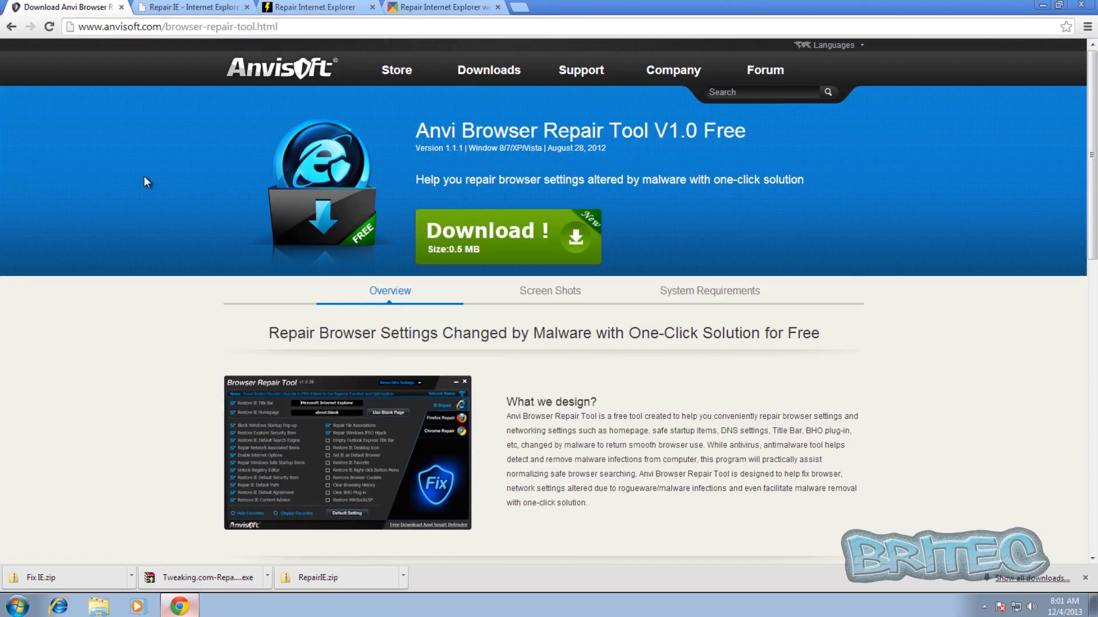
left_click(203, 8)
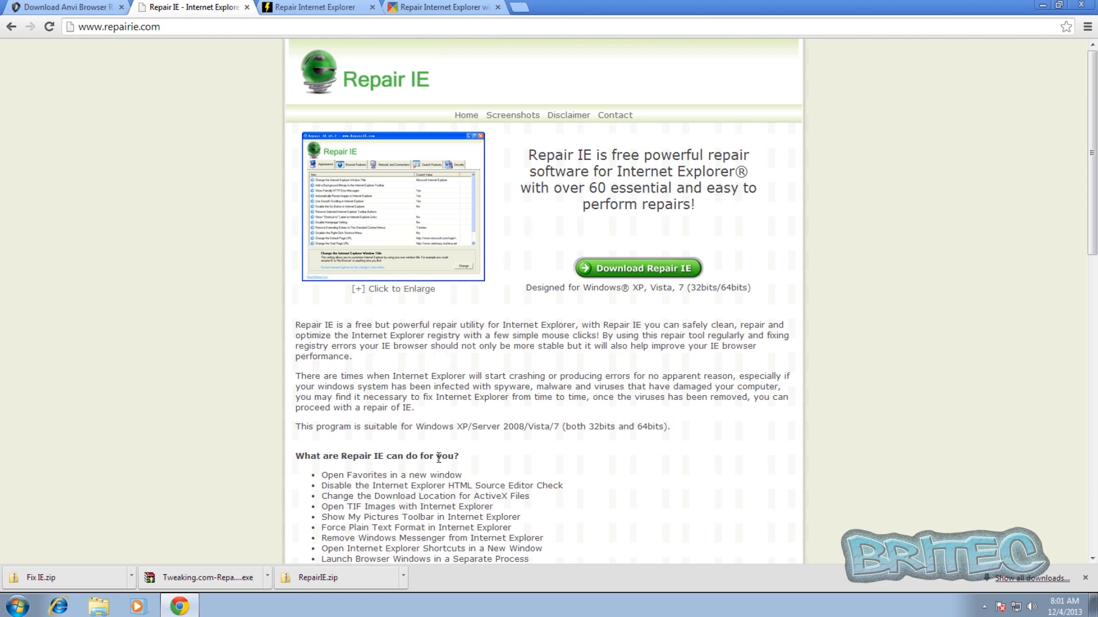
scroll(438, 457, "down", 3)
scroll(438, 455, "down", 2)
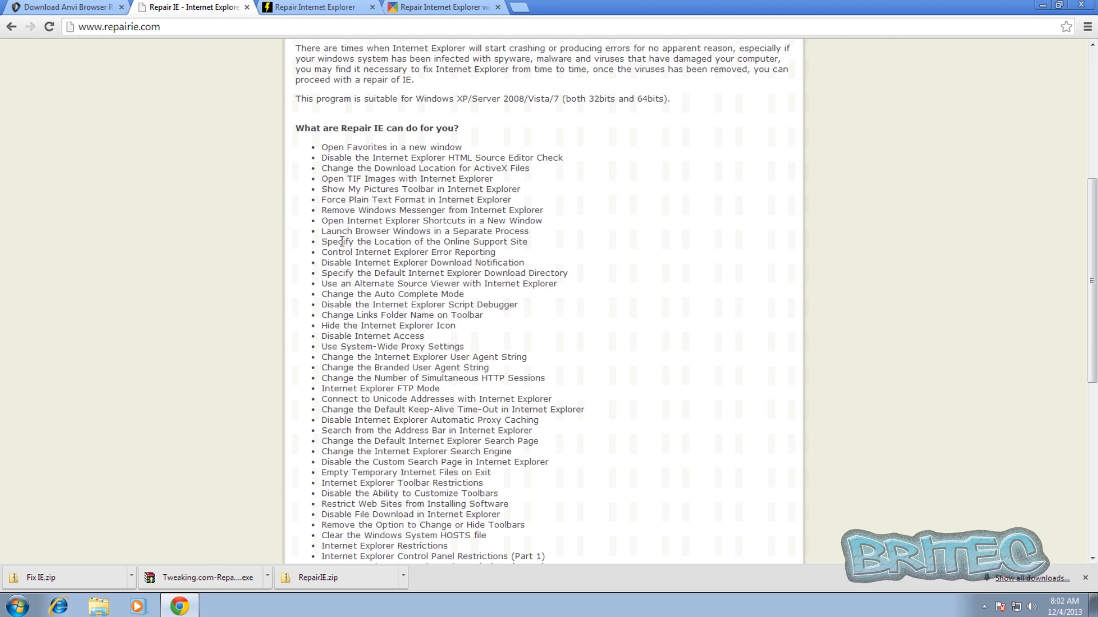
scroll(343, 460, "up", 5)
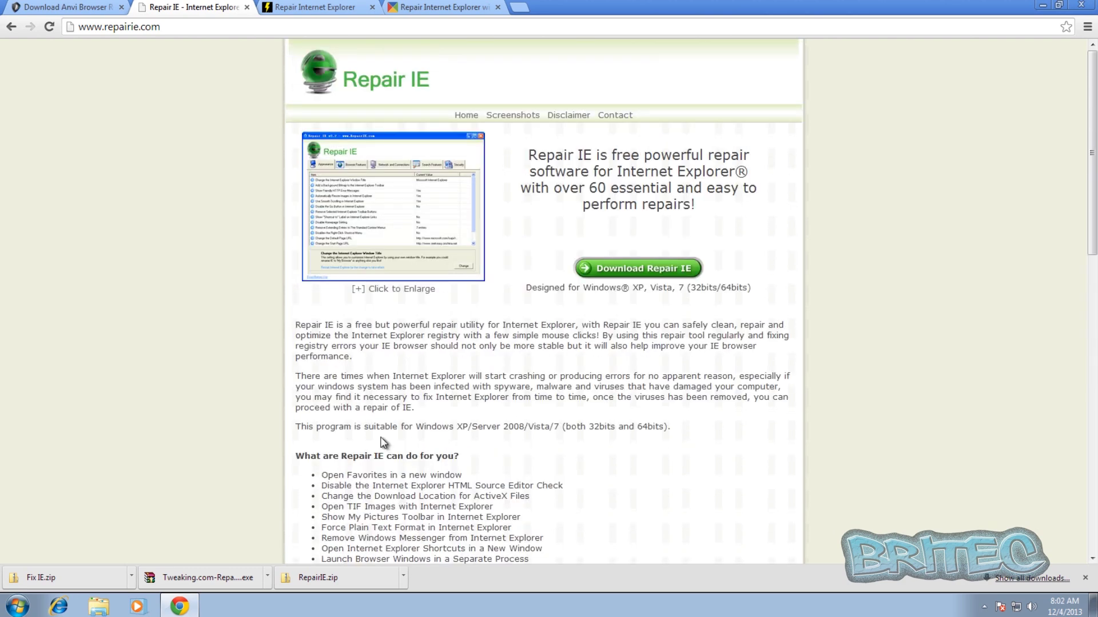
left_click(1043, 6)
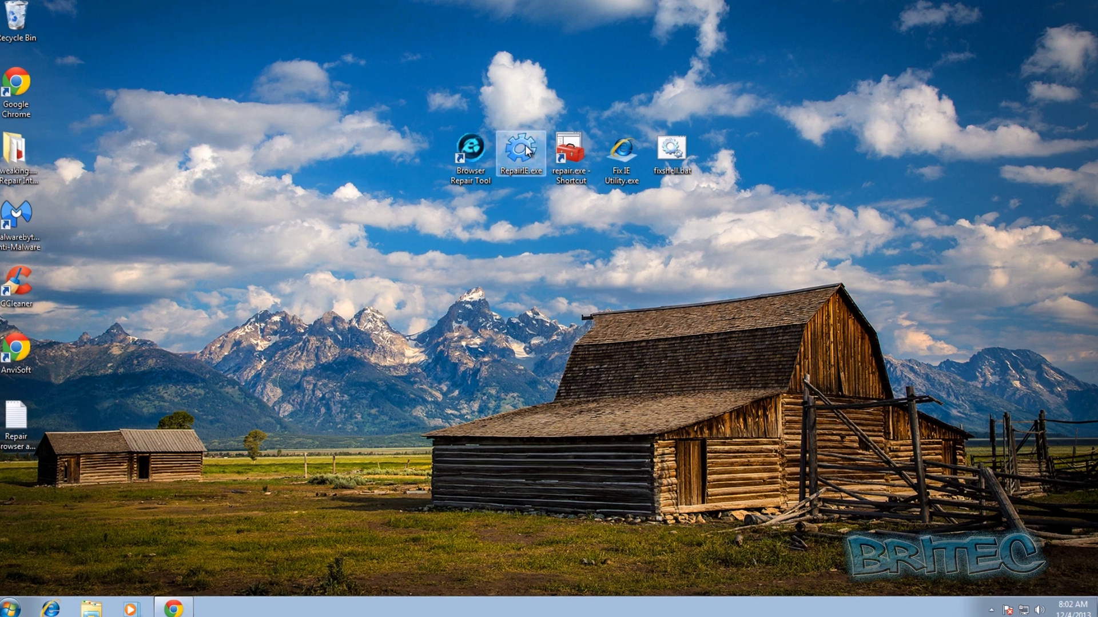
Launch Repair IE v2.2 and browse its Browser Features, Network, Search and Security tweaks.
double_click(526, 151)
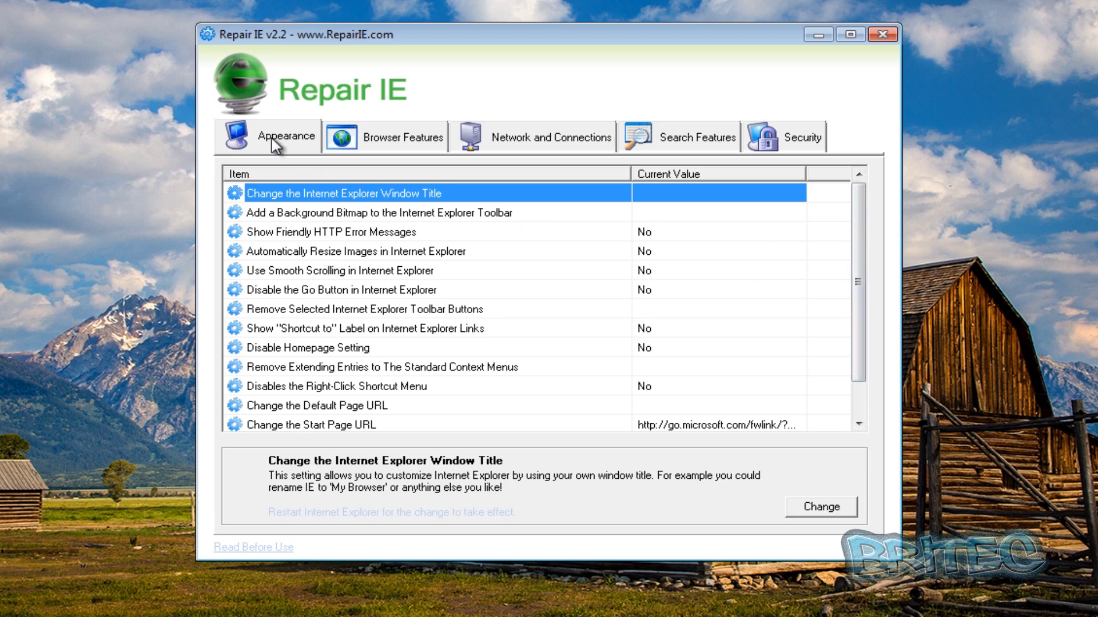
left_click(397, 144)
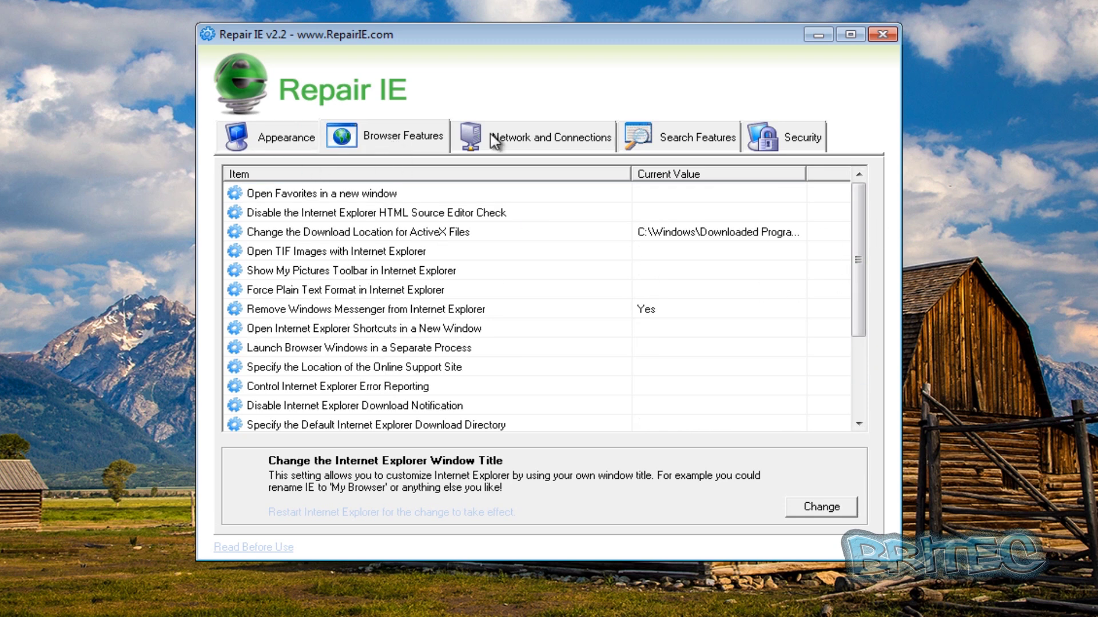
left_click(528, 143)
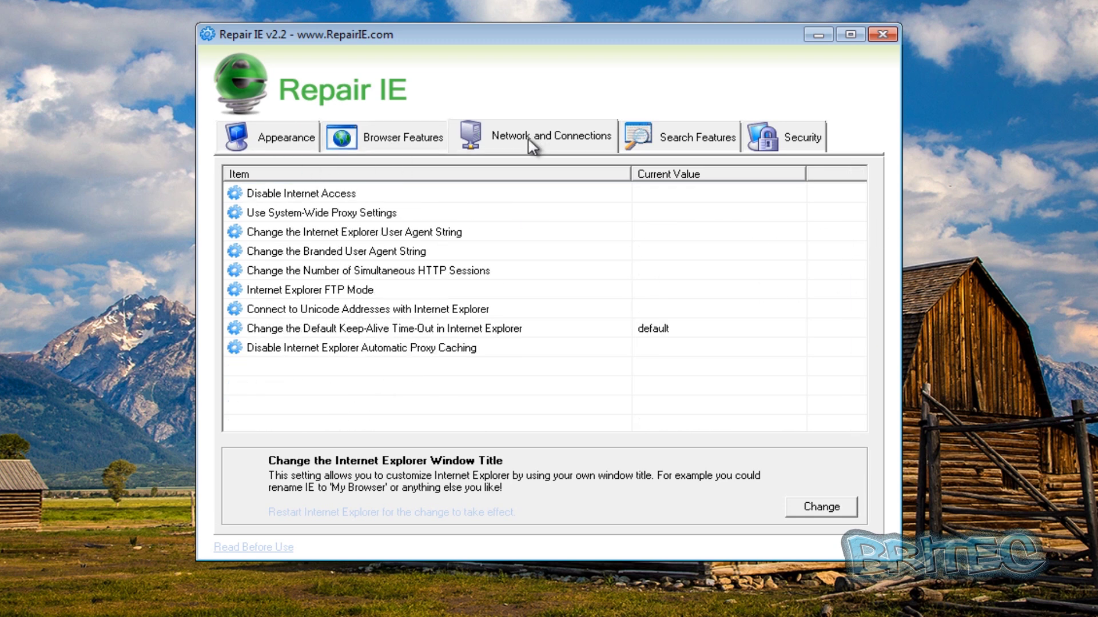
left_click(678, 149)
left_click(793, 148)
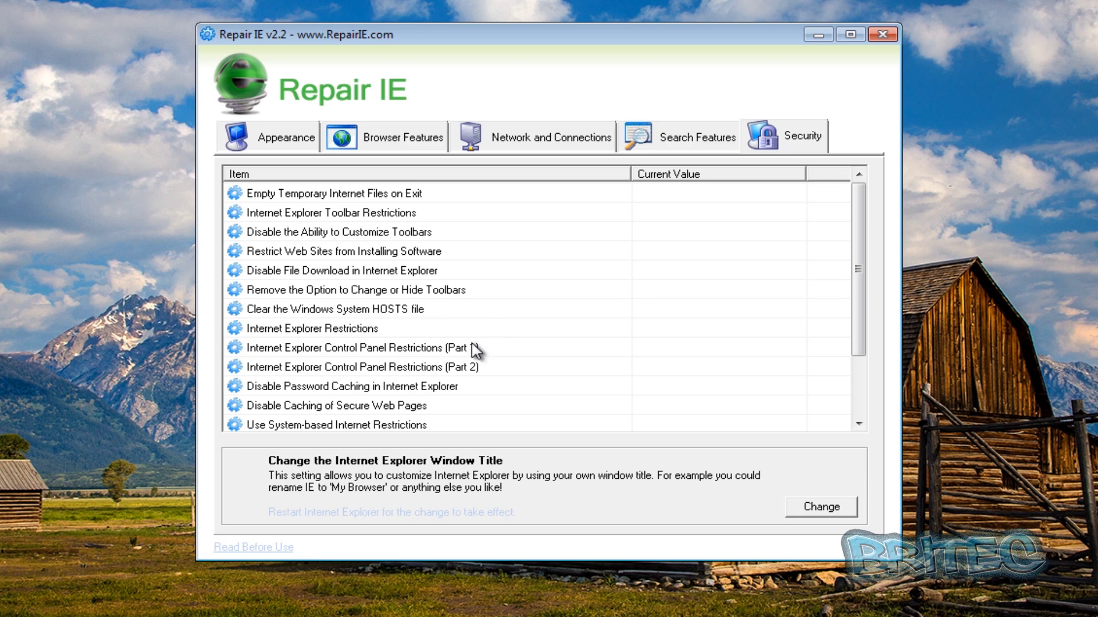
Read about clearing the HOSTS file, then try enabling Disable Internet Access under Network.
left_click(376, 310)
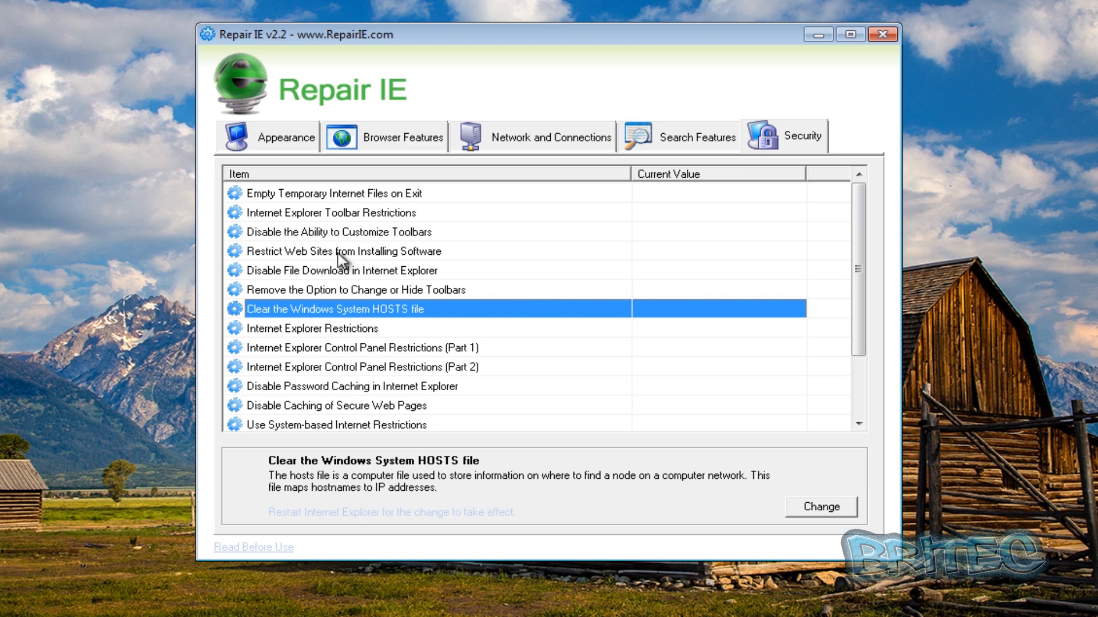
left_click(541, 144)
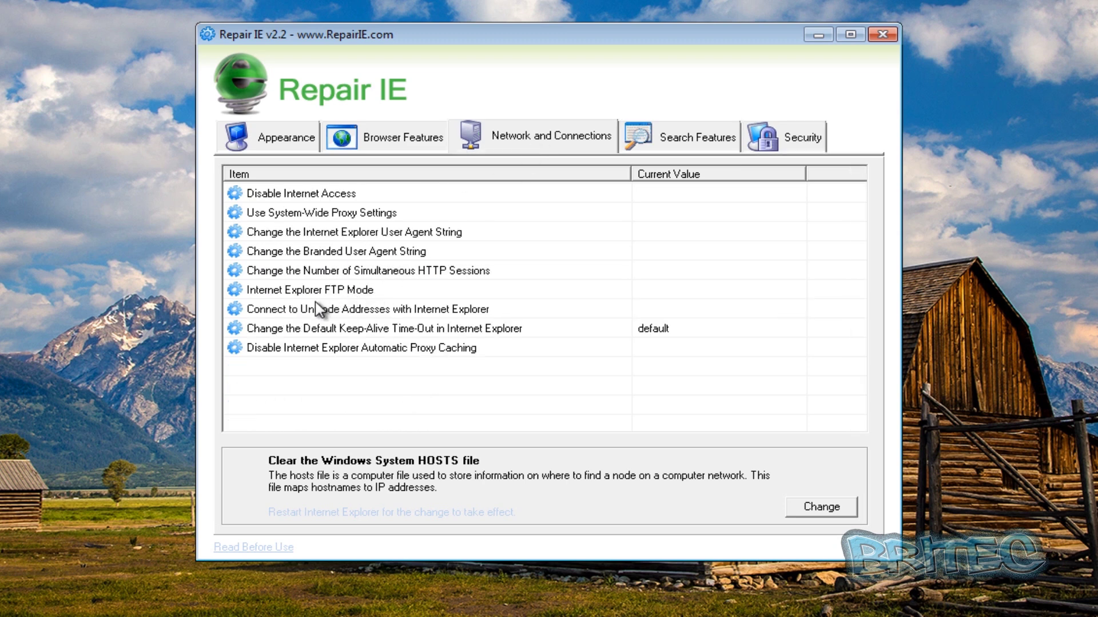
double_click(314, 195)
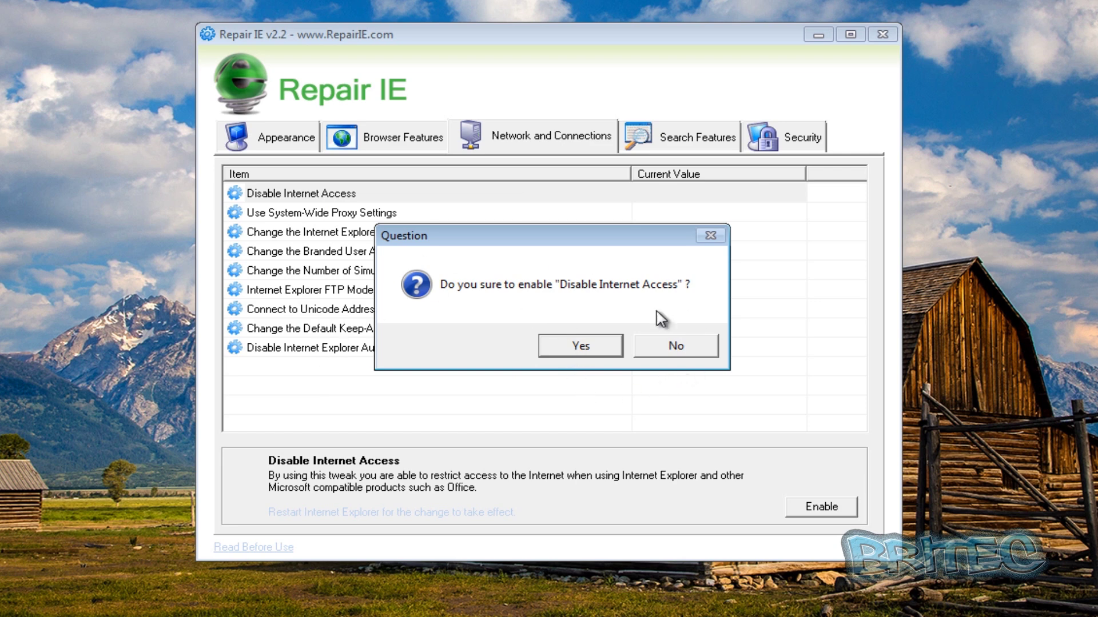
Decline enabling both Disable Internet Access and Use System-Wide Proxy Settings.
left_click(669, 356)
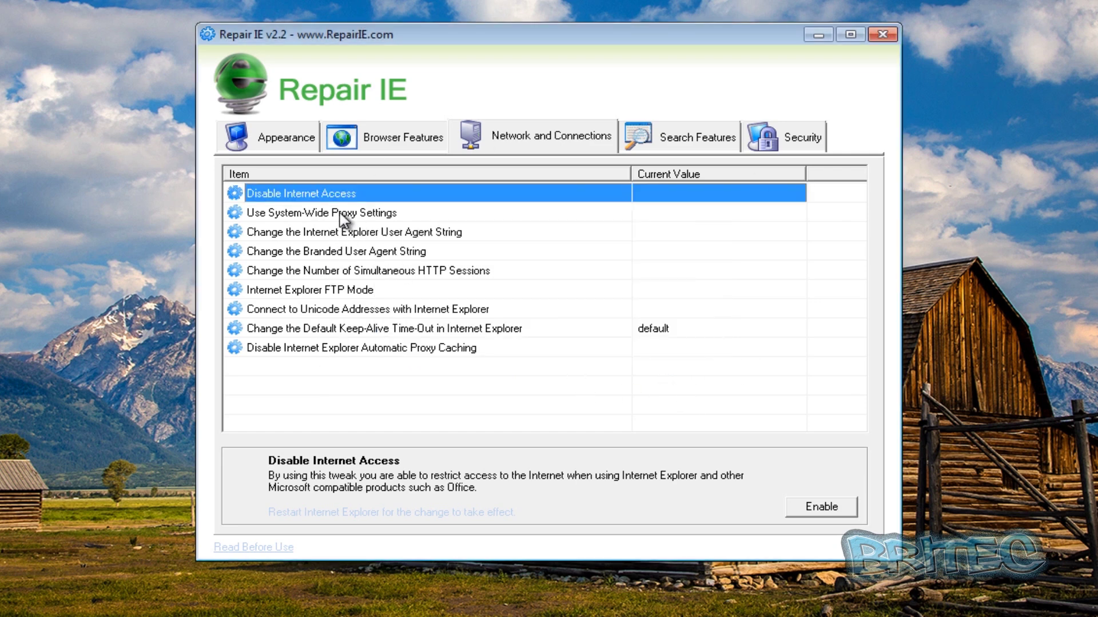
double_click(276, 213)
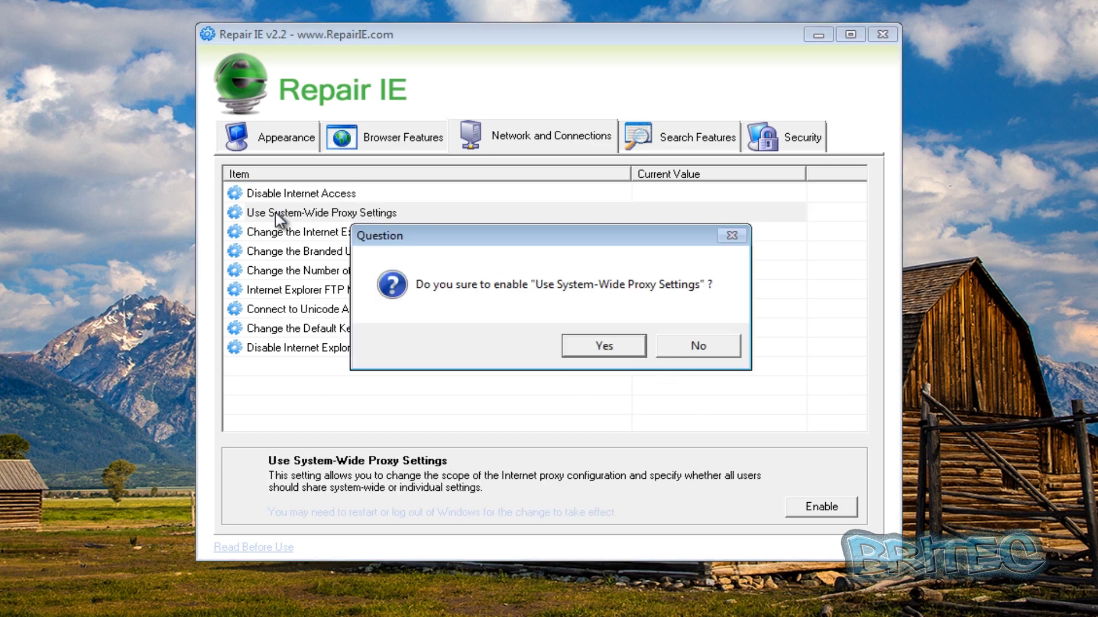
left_click(724, 344)
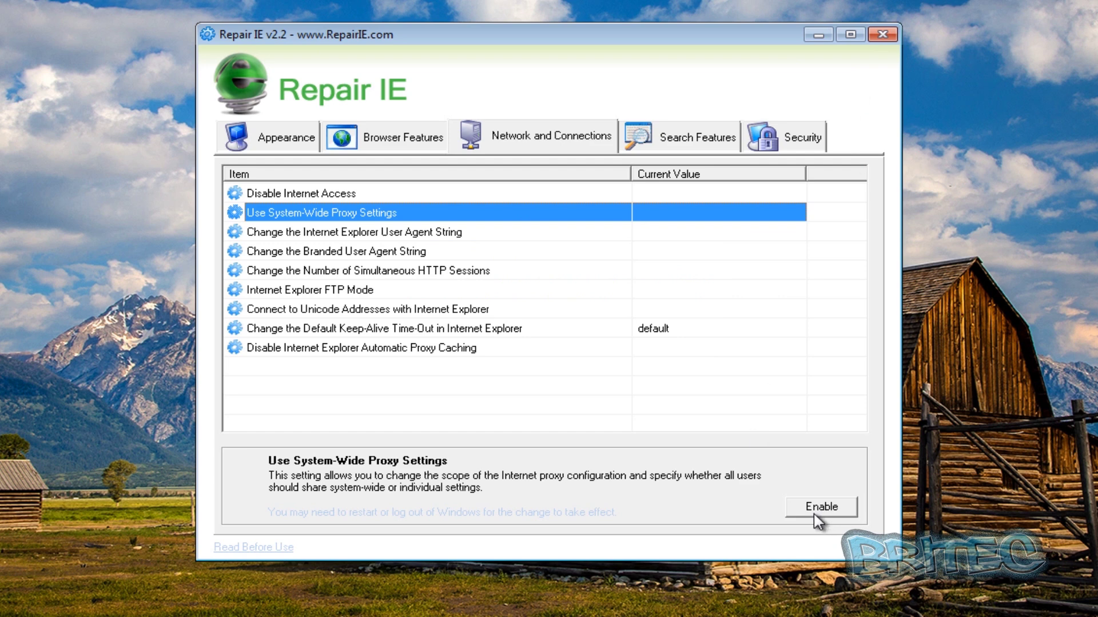
Look over the Branded User Agent String and Browser Features tweaks, then close Repair IE.
left_click(330, 256)
left_click(375, 138)
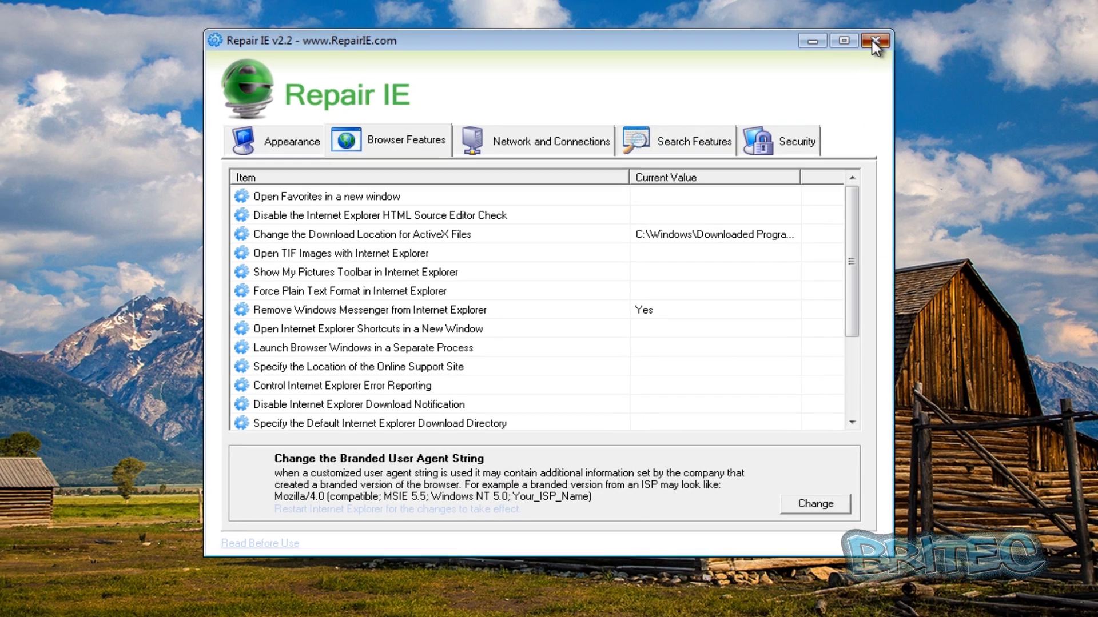
left_click(881, 35)
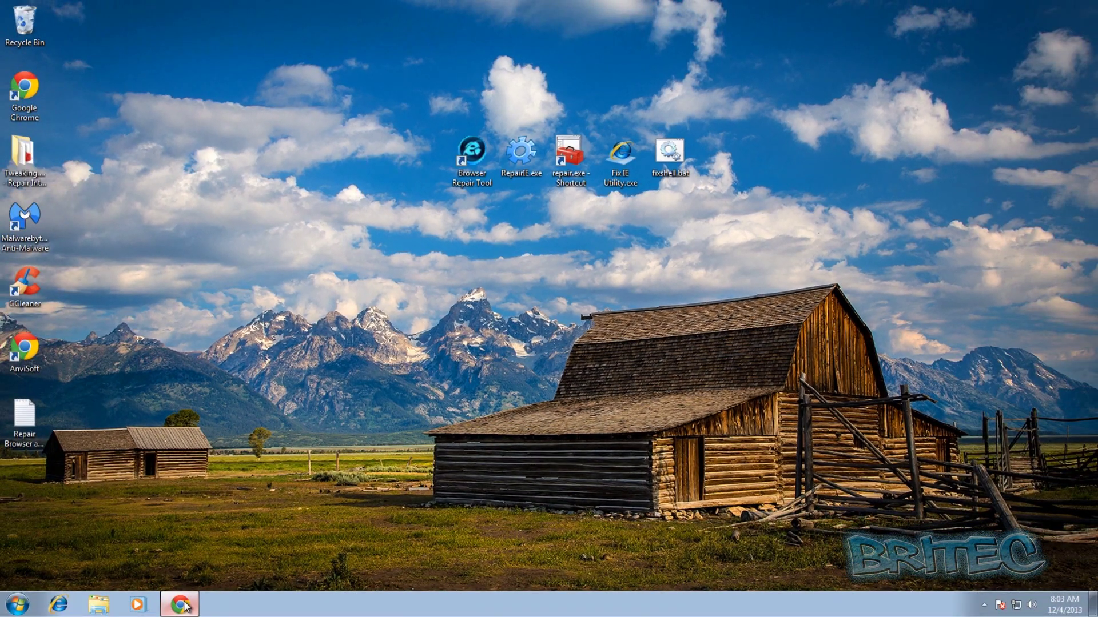
left_click(181, 601)
left_click(307, 11)
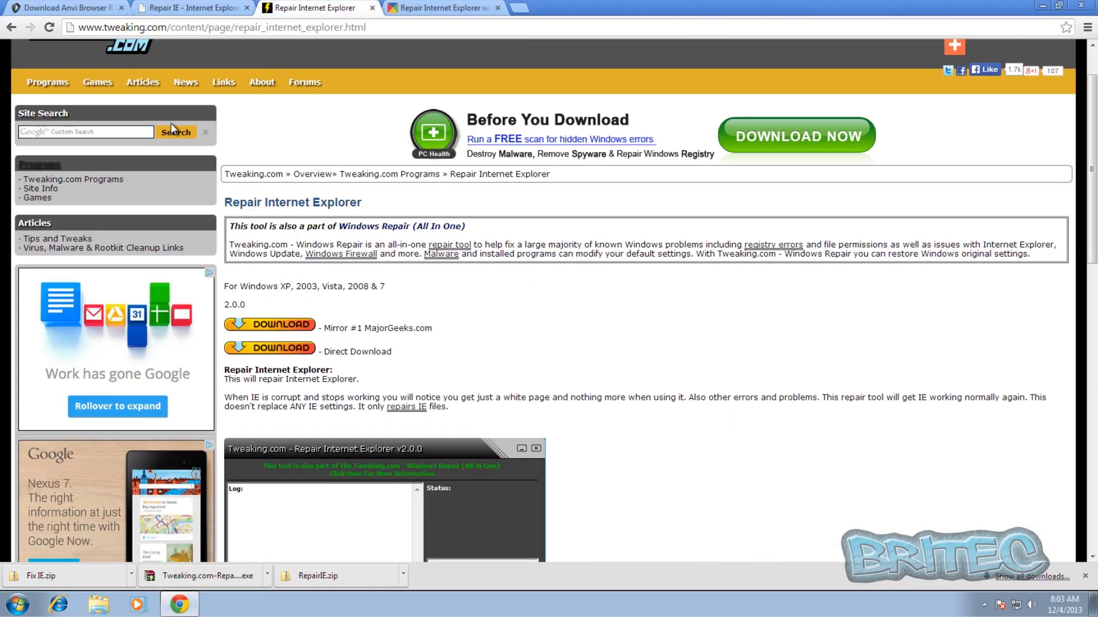
scroll(187, 176, "up", 2)
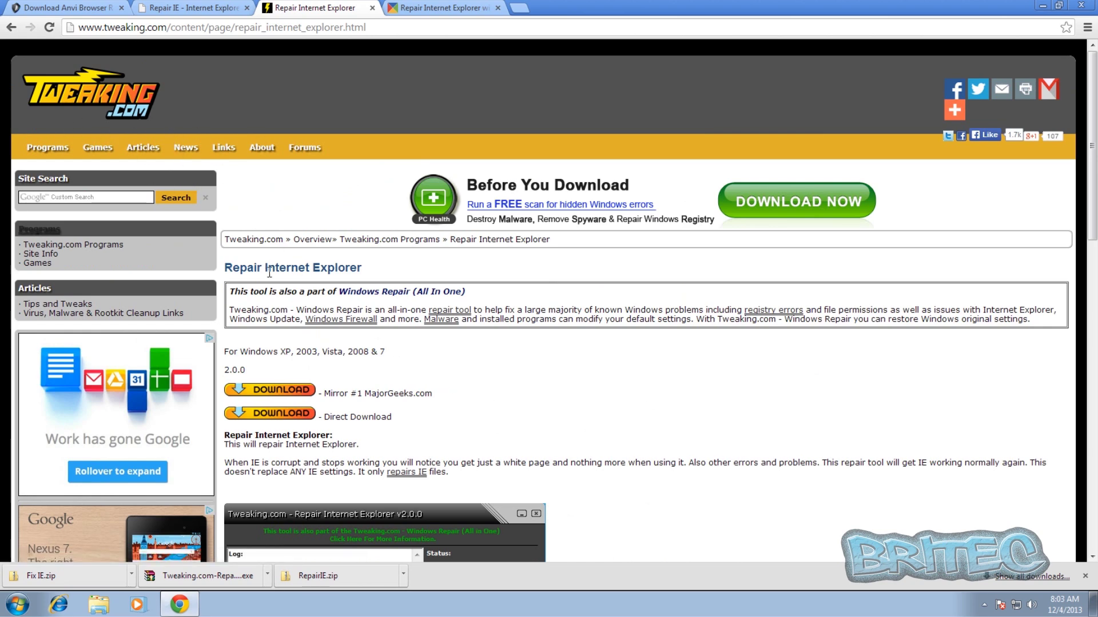
scroll(835, 462, "down", 2)
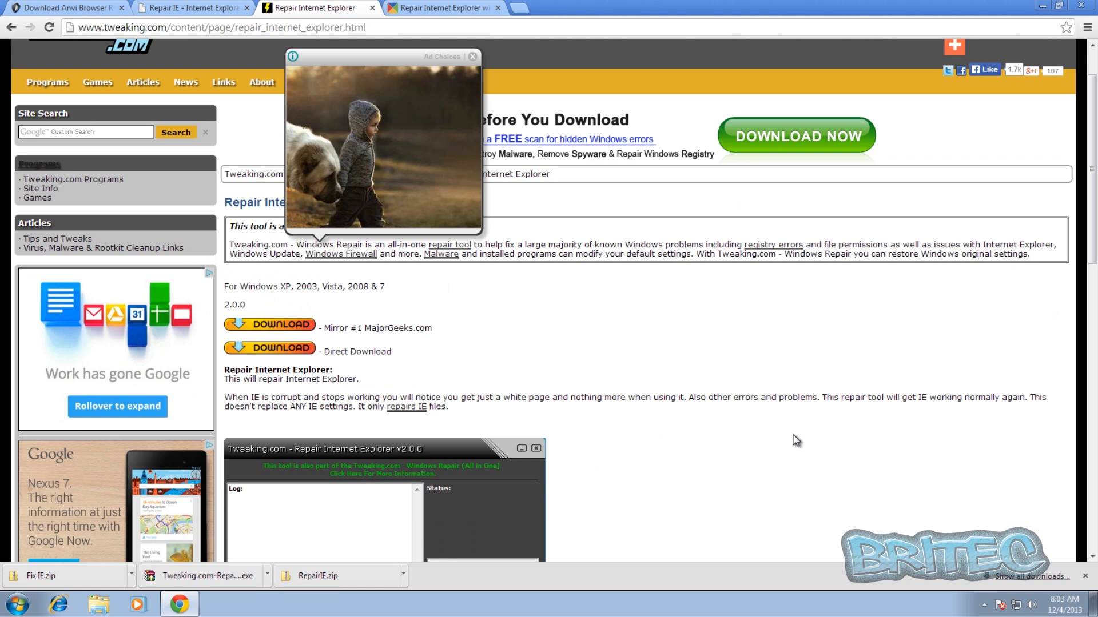
left_click(1043, 7)
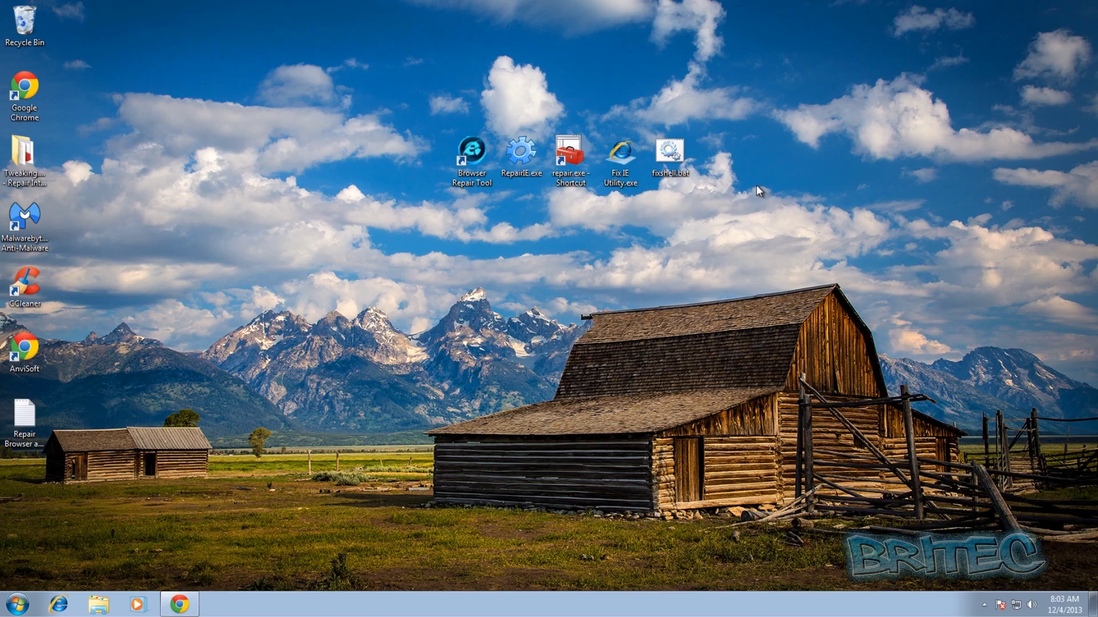
Run Tweaking.com Repair Internet Explorer until it finishes in 00:00:11, then close it.
double_click(569, 153)
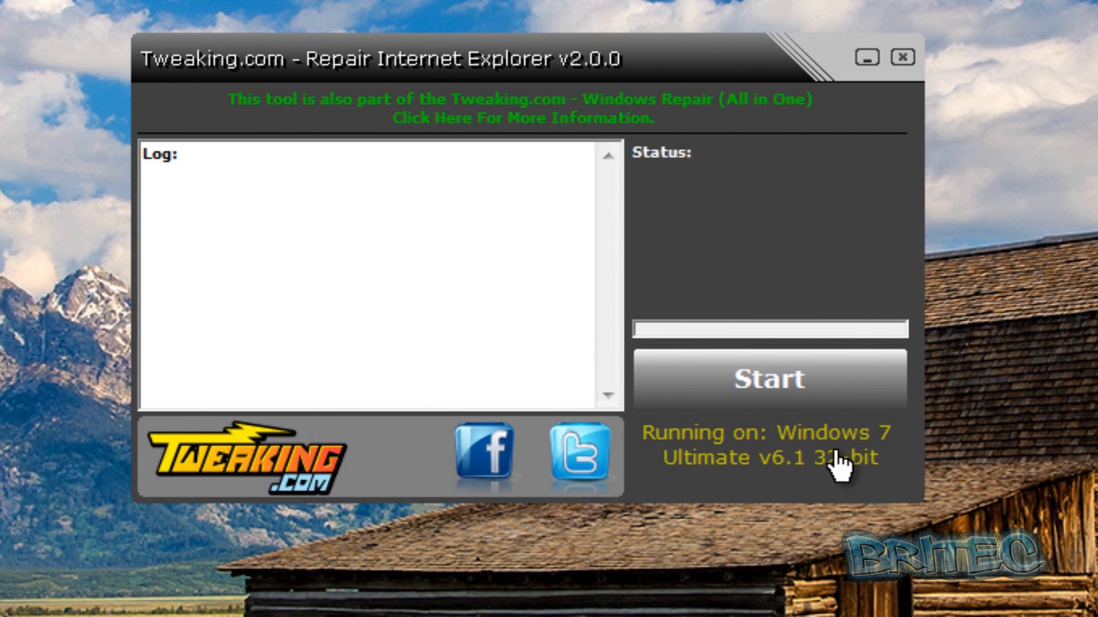
left_click(732, 369)
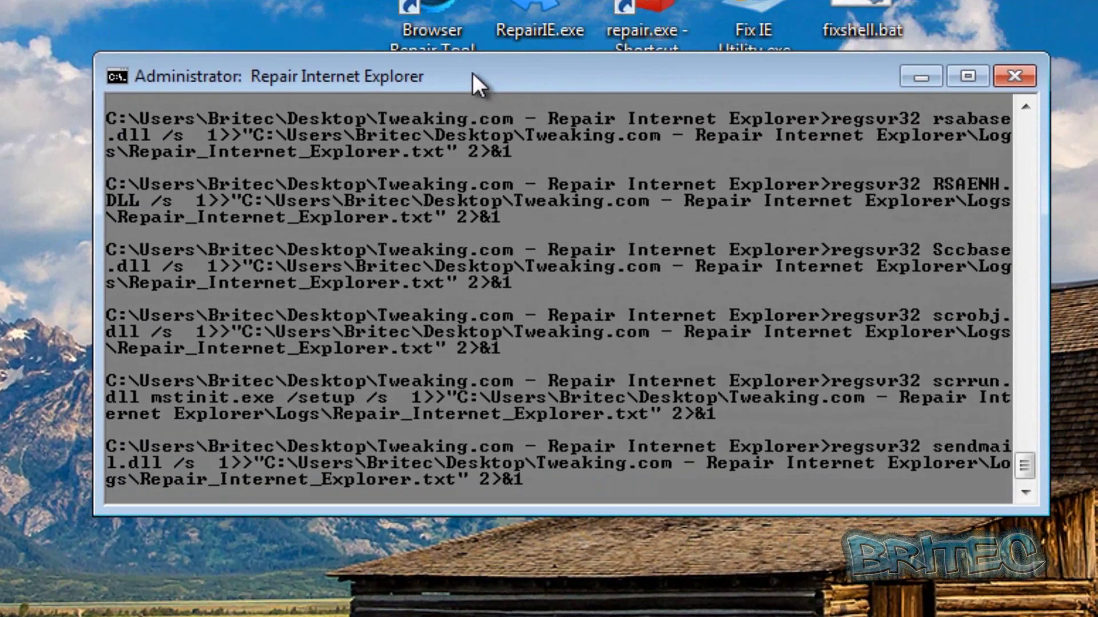
left_click_drag(461, 116, 475, 122)
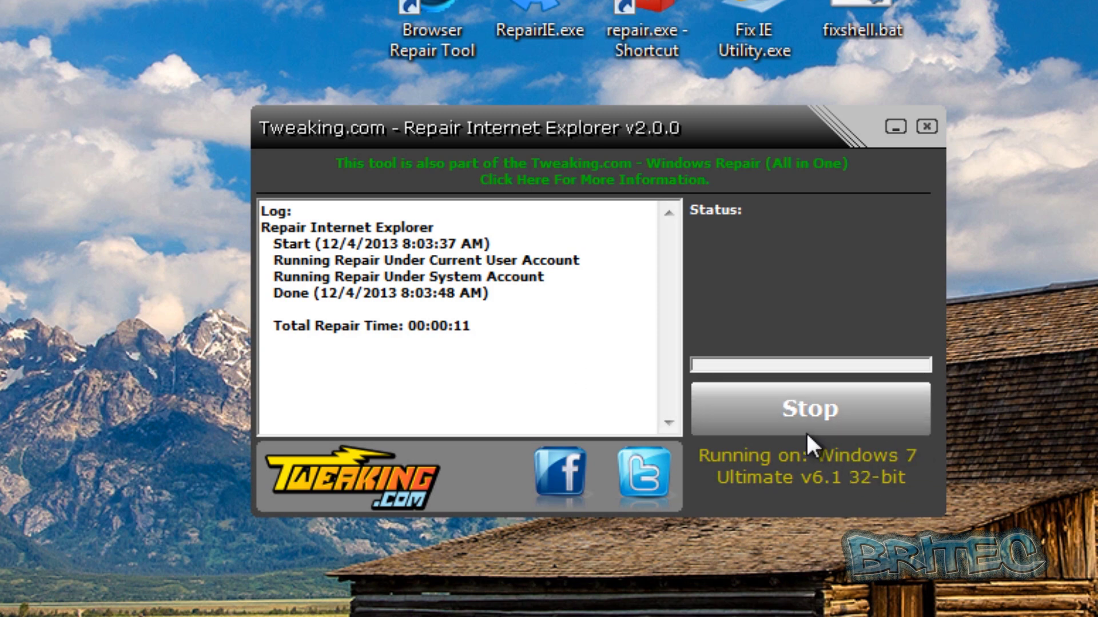
left_click(927, 125)
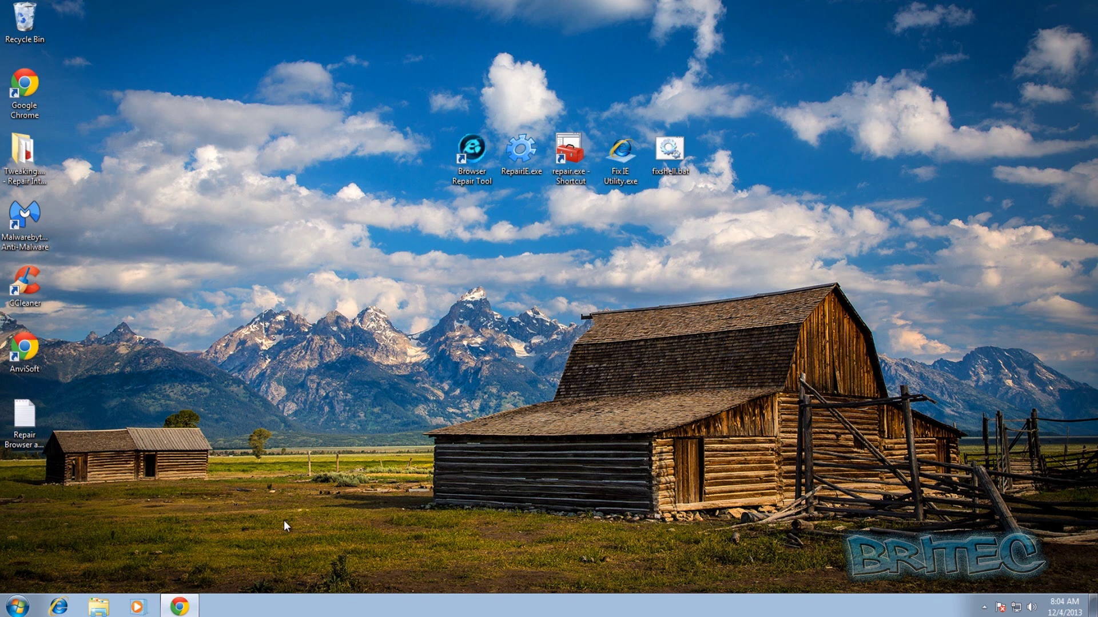
View the Fix IE Utility page on The Windows Club, dismissing its ads, then launch Fix IE Utility.exe.
left_click(195, 605)
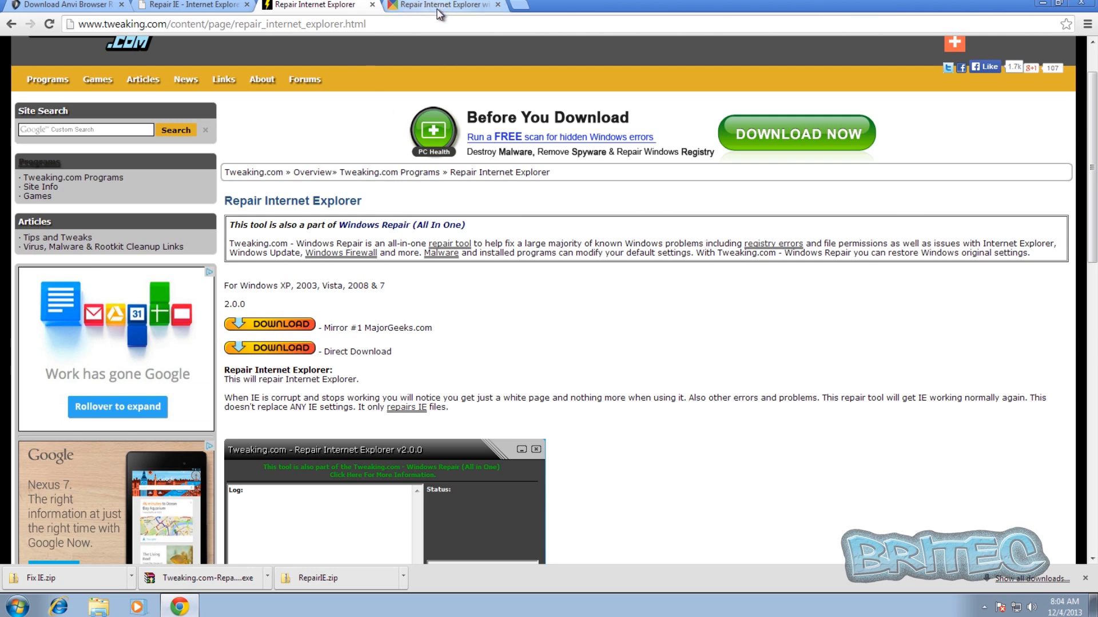
left_click(431, 8)
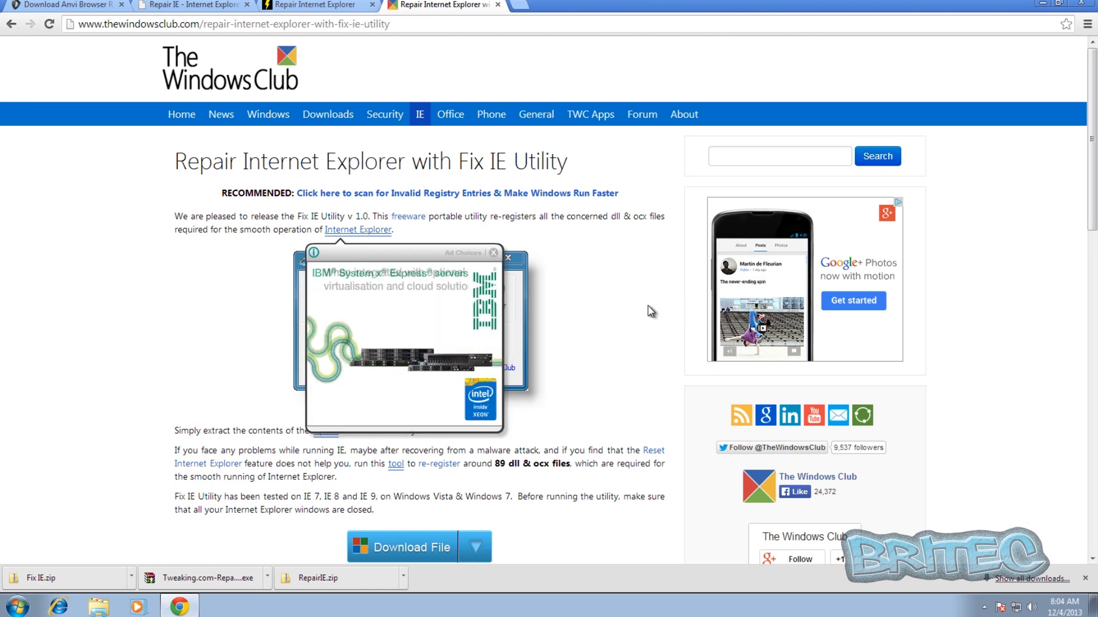
left_click(492, 254)
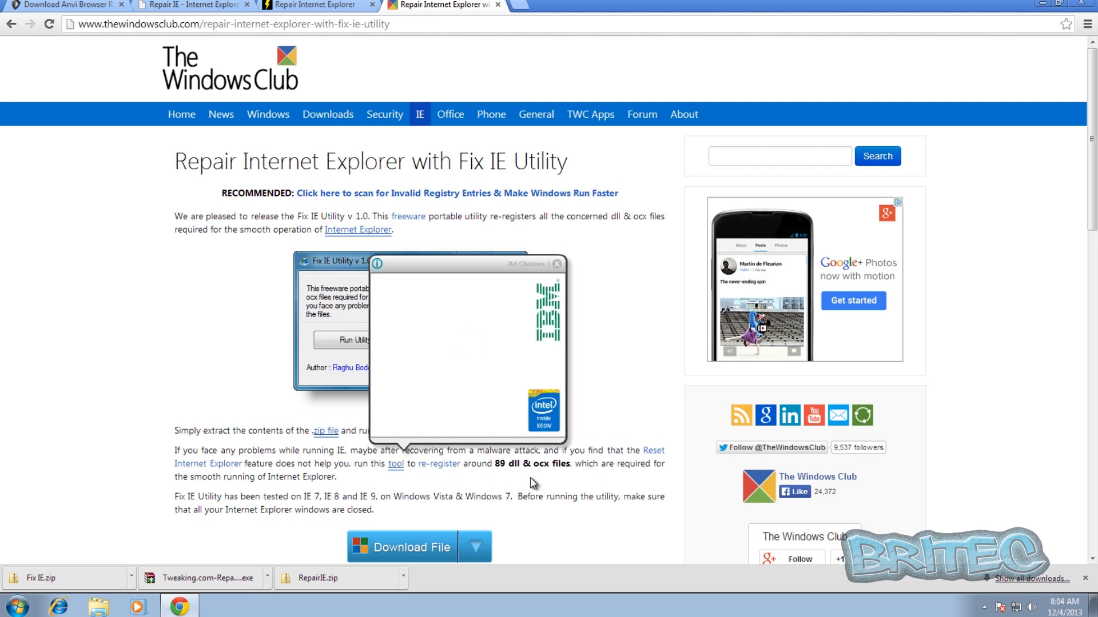
left_click(557, 264)
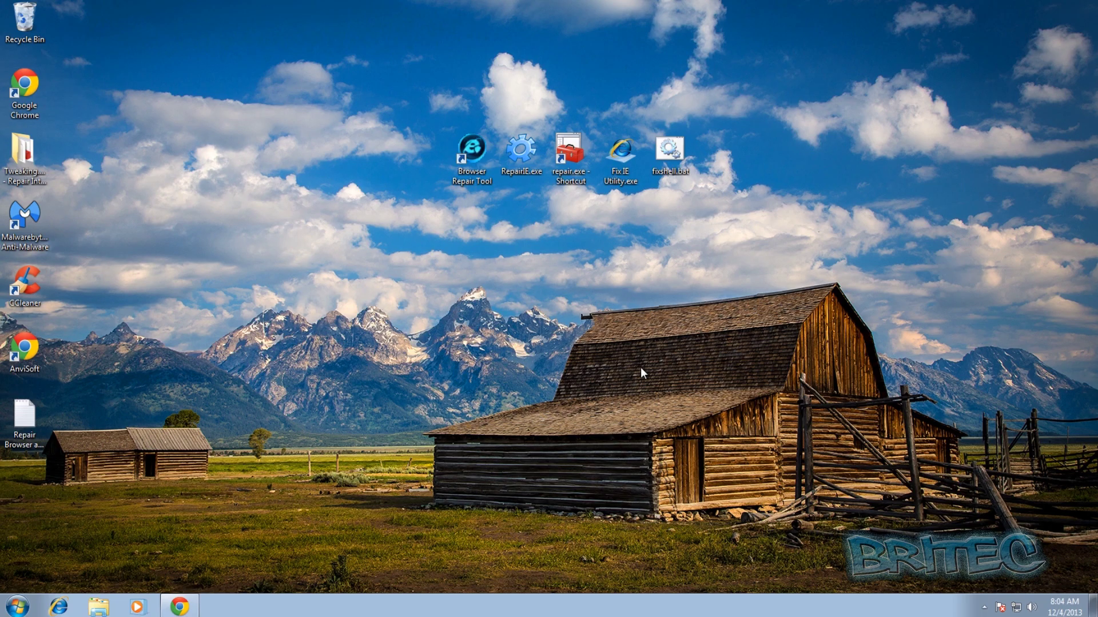
double_click(626, 151)
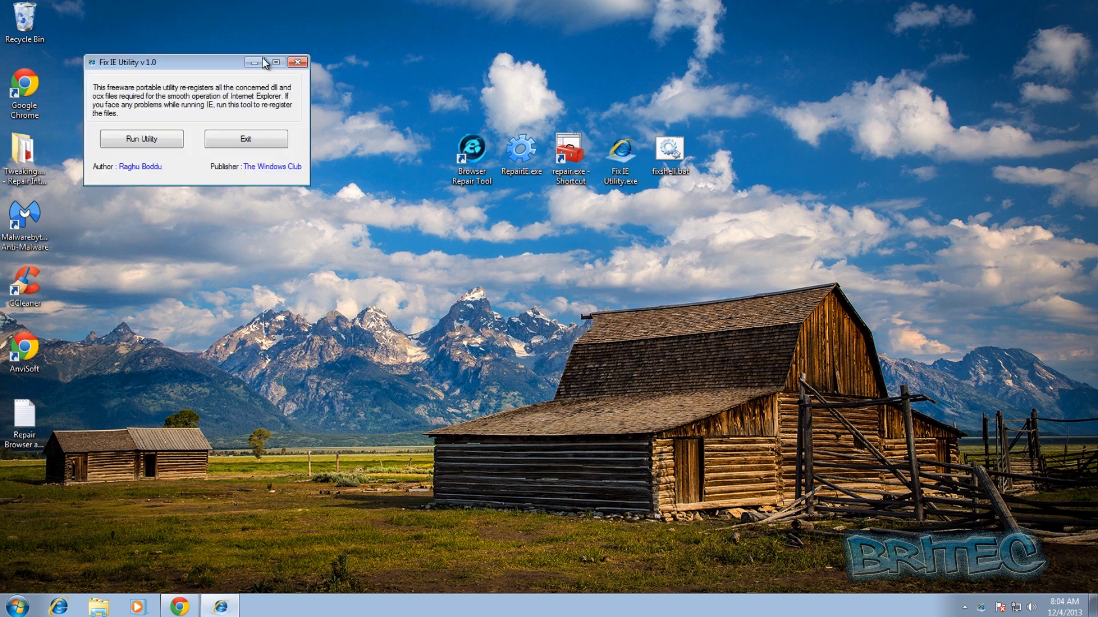
Center the Fix IE Utility window, re-register all Internet Explorer dll and ocx files, and acknowledge the message.
left_click_drag(181, 63, 560, 242)
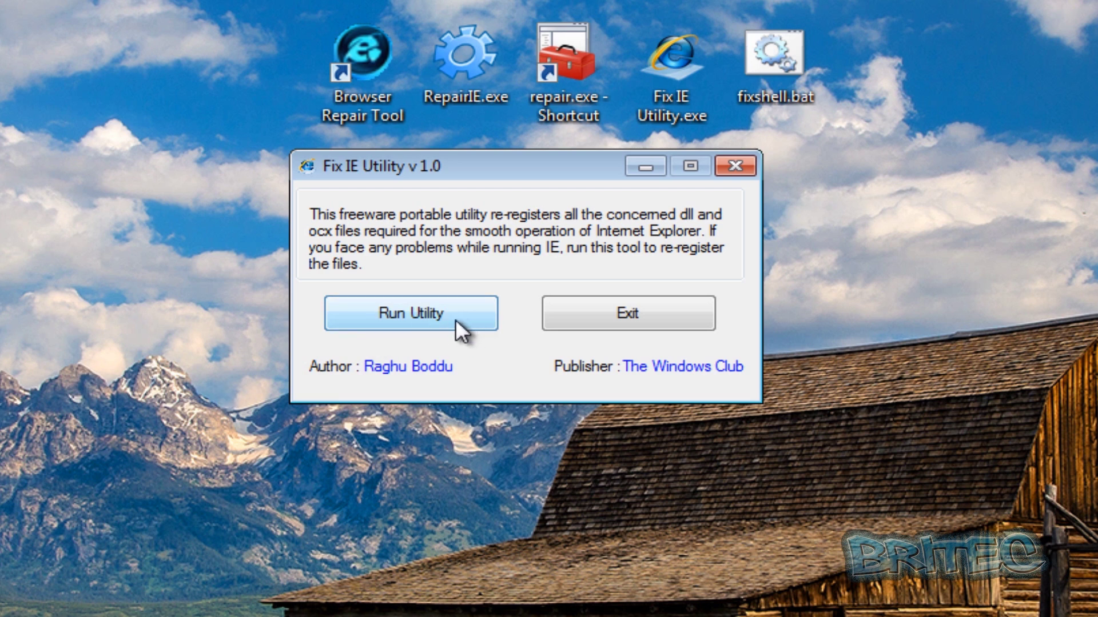
left_click(429, 325)
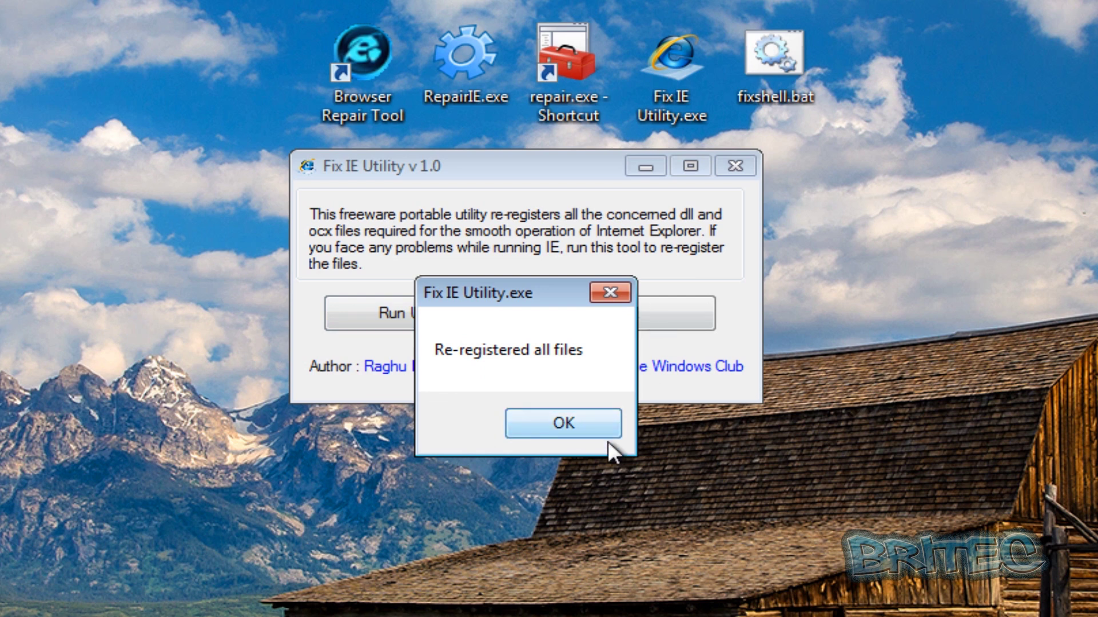
left_click(587, 431)
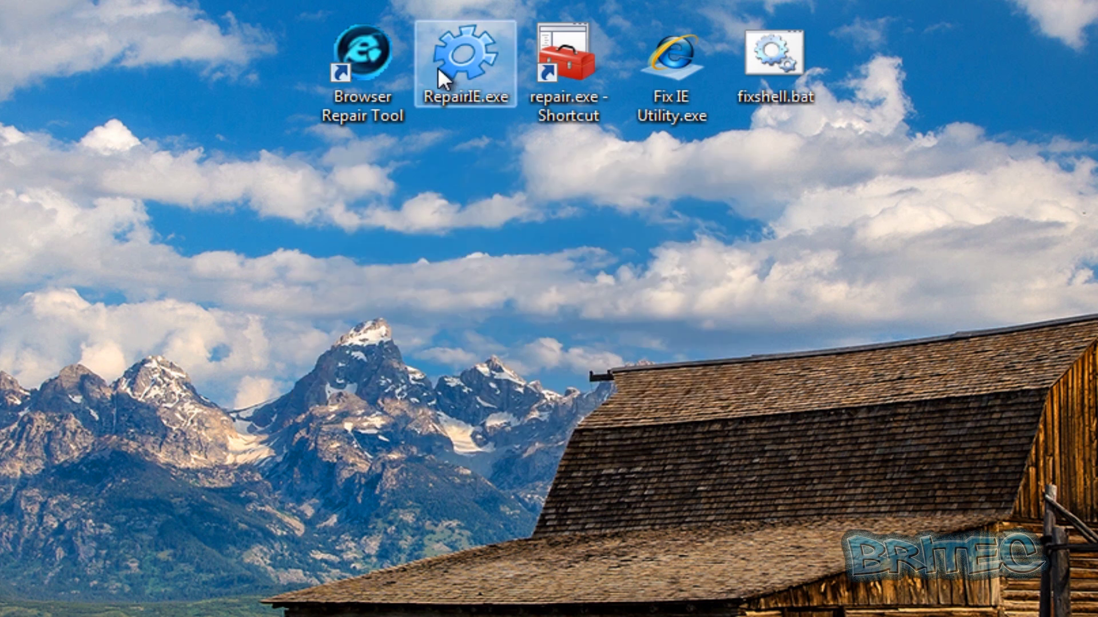
right_click(776, 50)
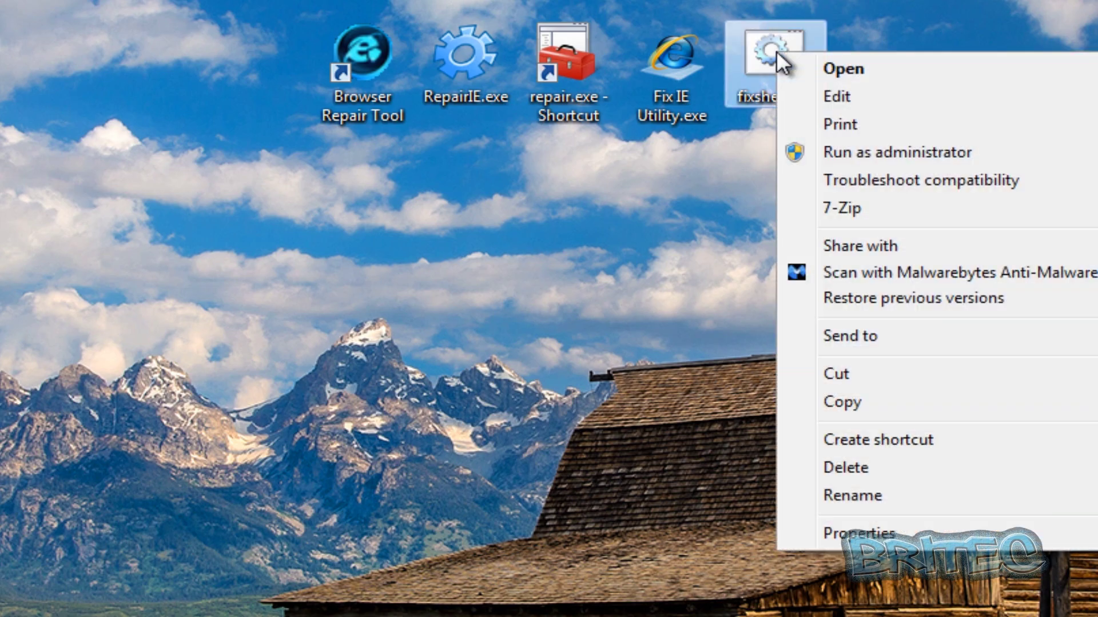
left_click(811, 95)
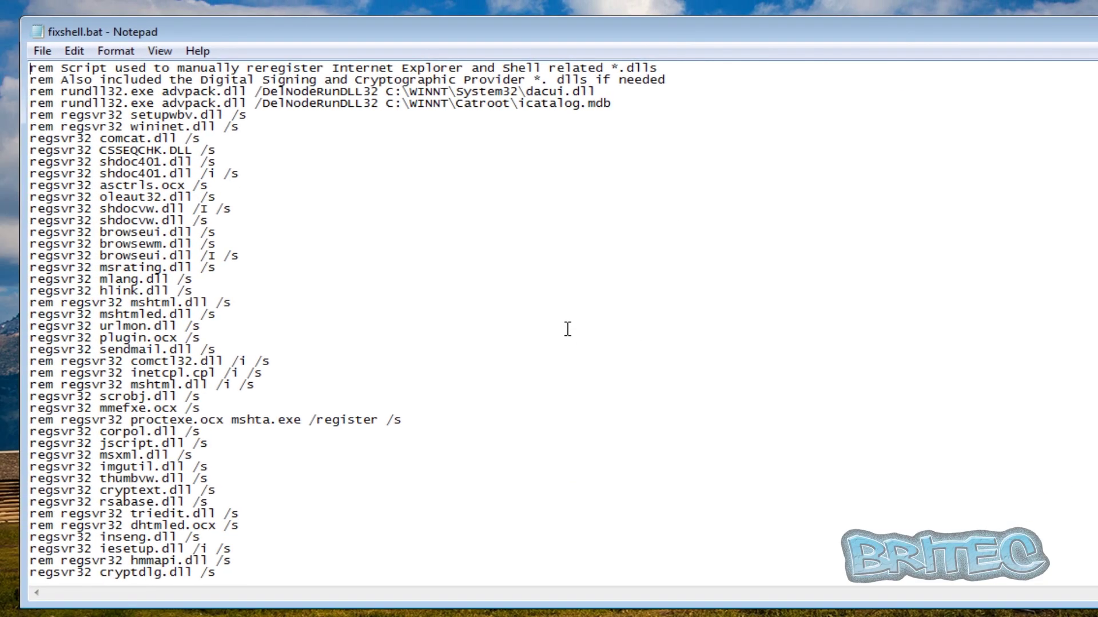
scroll(563, 325, "down", 19)
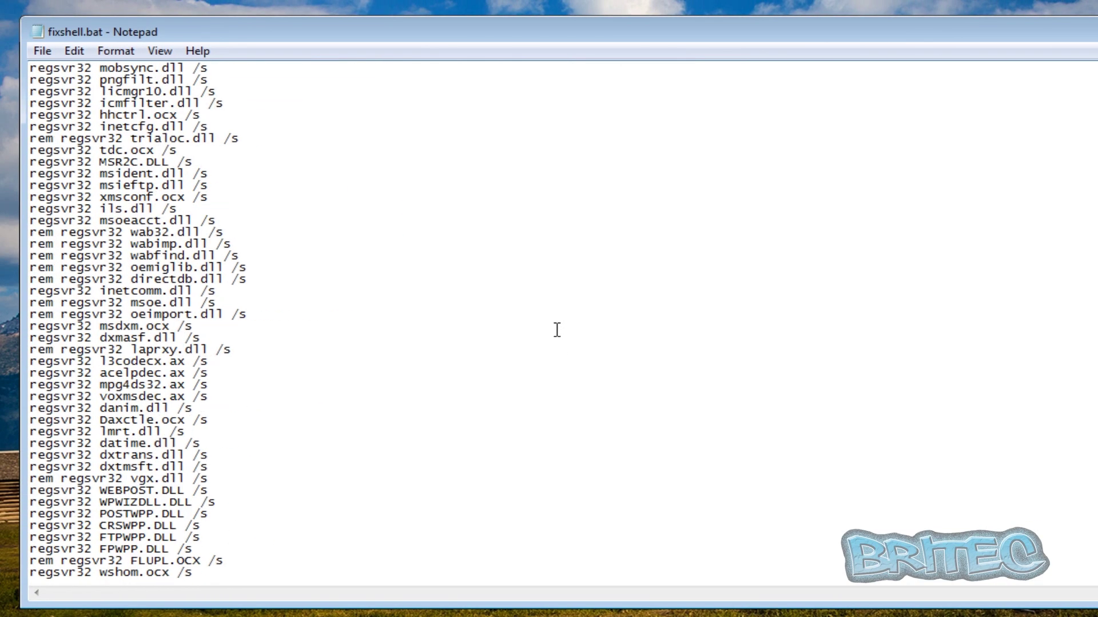
scroll(552, 332, "down", 5)
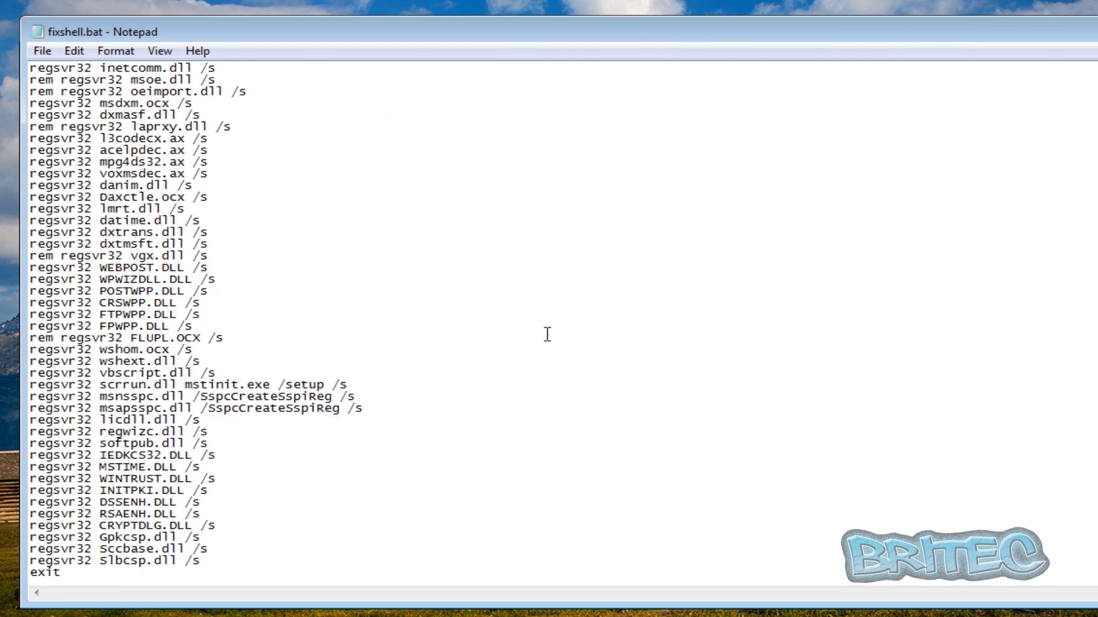
left_click_drag(232, 548, 34, 57)
scroll(323, 255, "up", 8)
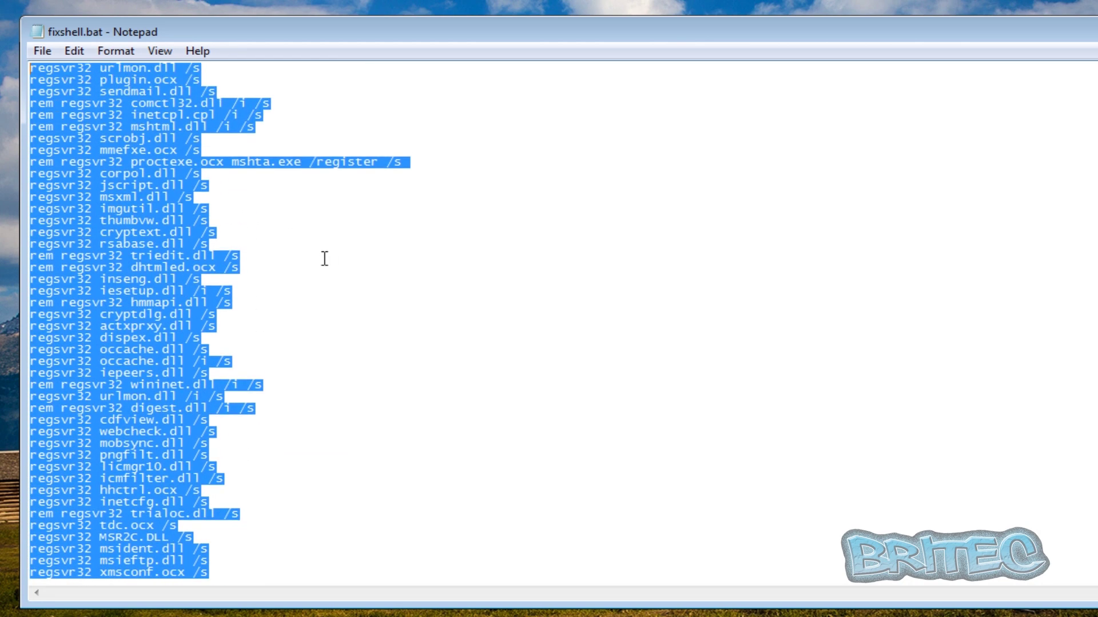
left_click(384, 260)
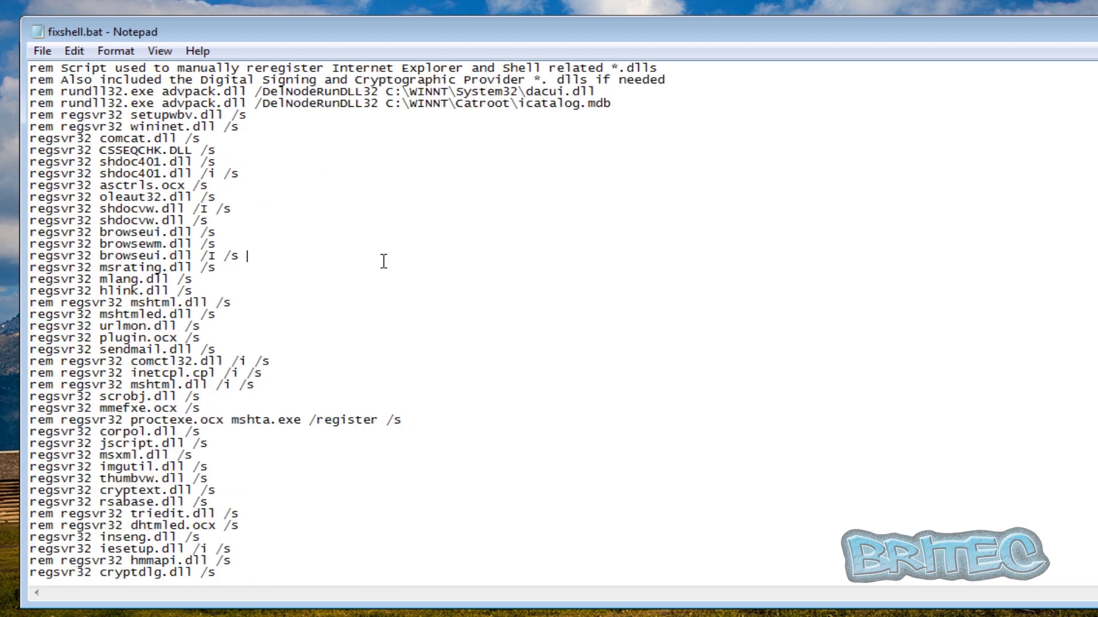